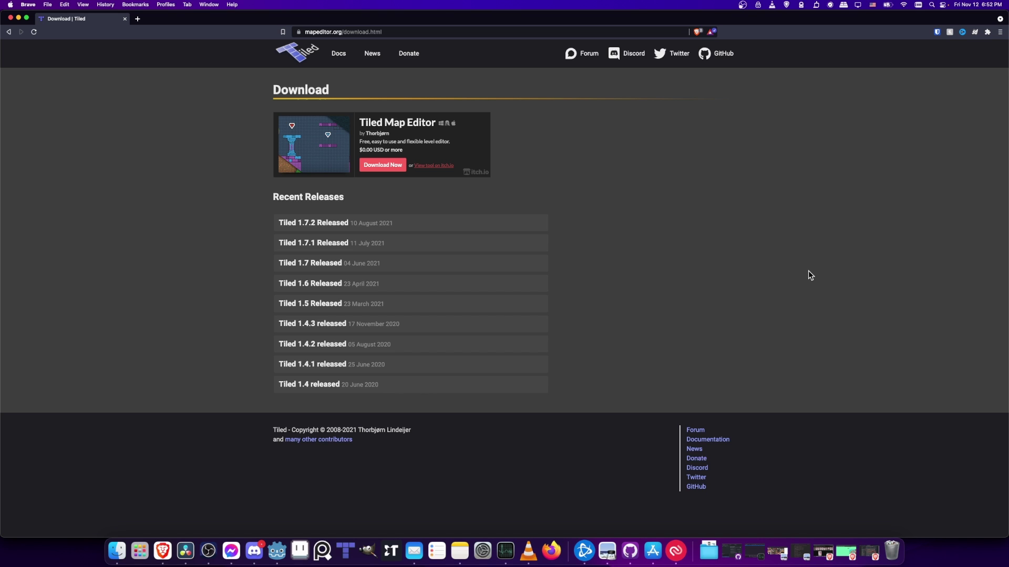
Skip paying for Tiled on itch.io via 'No thanks, just take me to the downloads', then close the popup.
left_click(378, 33)
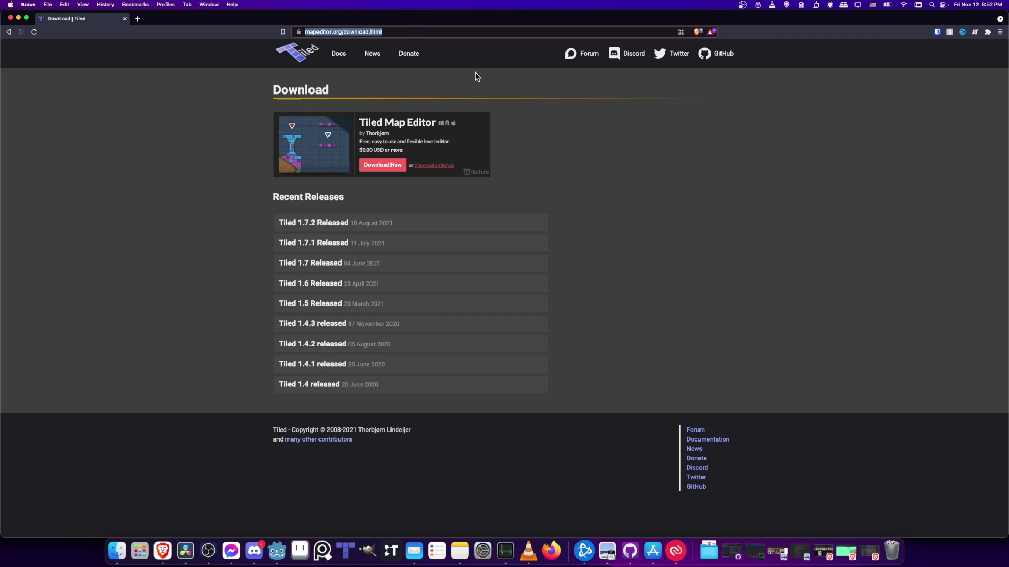
left_click(482, 83)
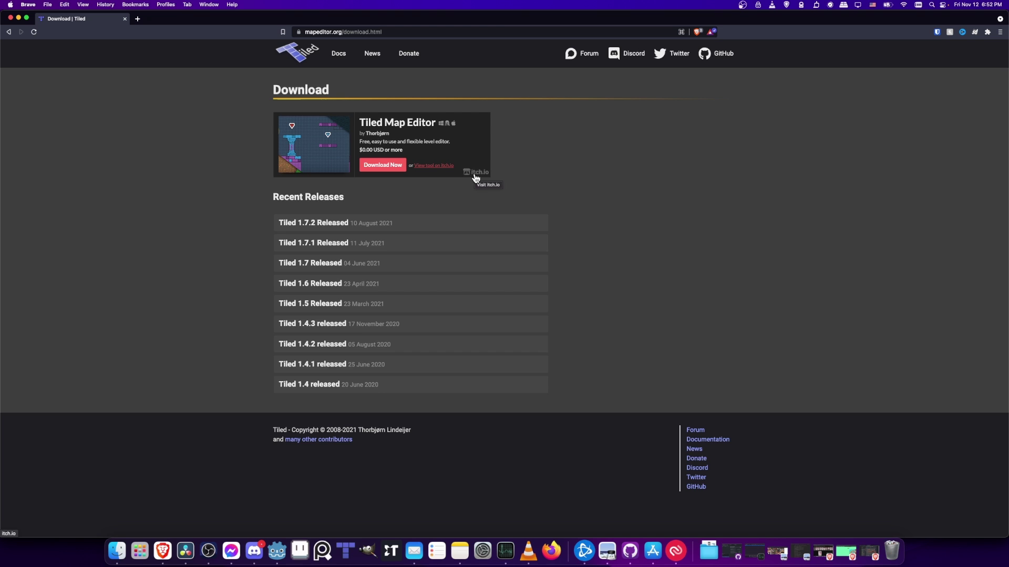
left_click(384, 165)
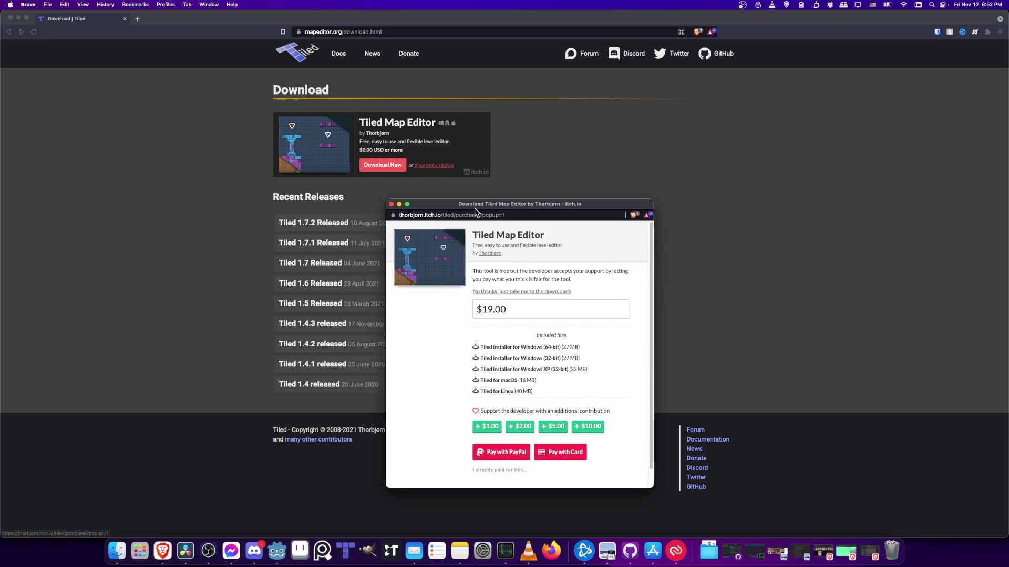
left_click_drag(475, 208, 590, 104)
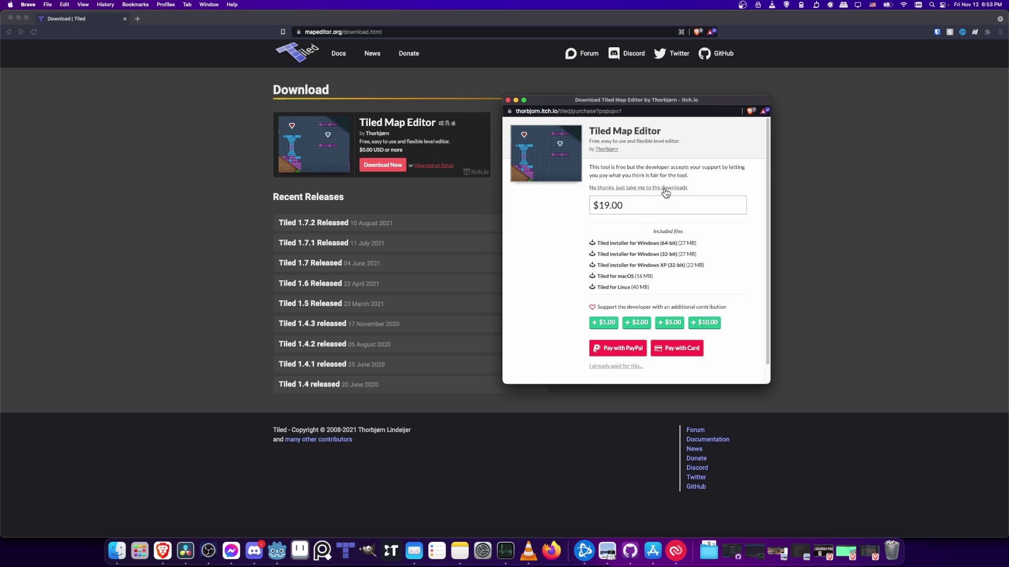
left_click(664, 188)
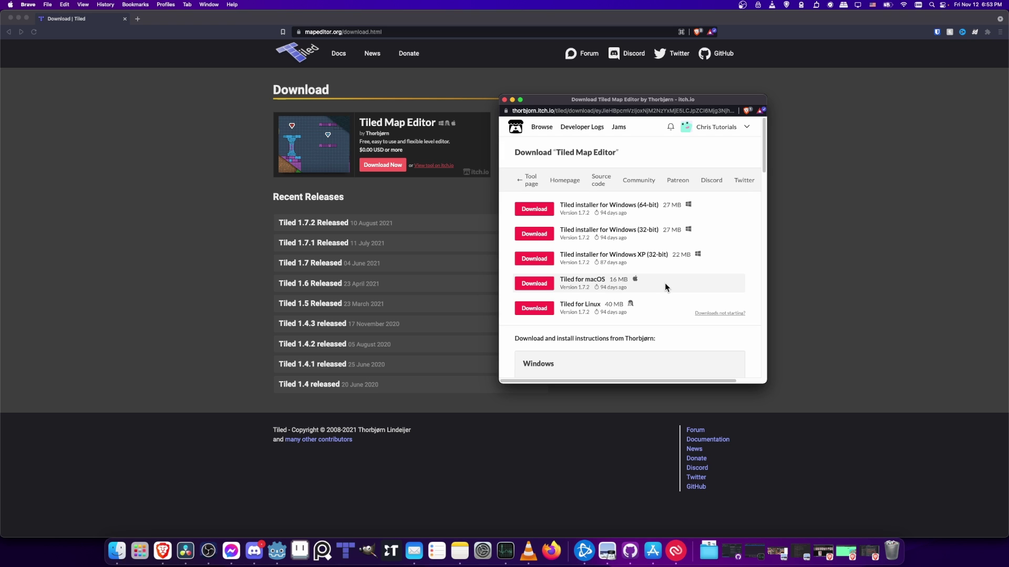
left_click(512, 99)
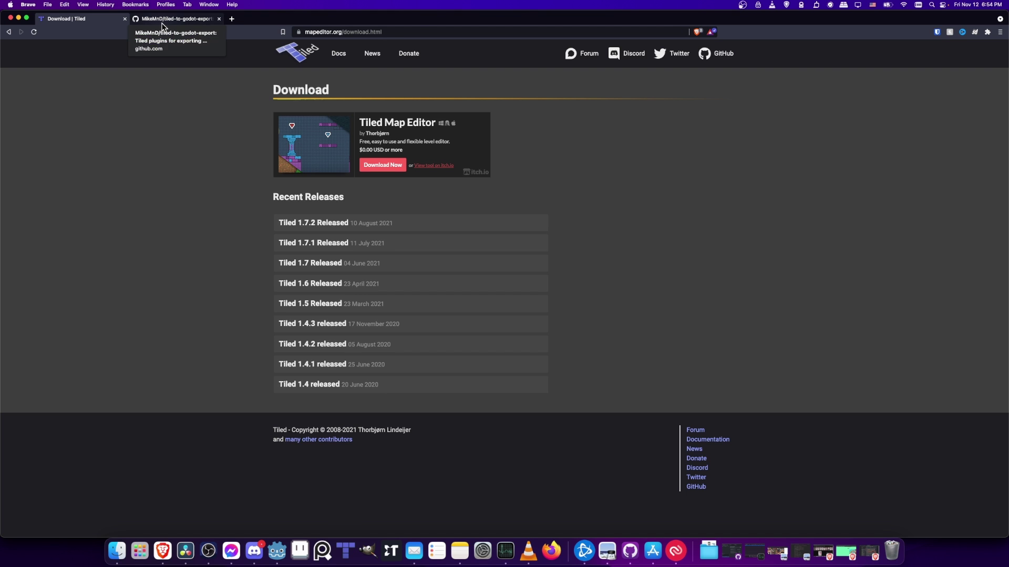
Switch to the tiled-to-godot-export GitHub tab and scroll its README to the Installation section.
left_click(162, 23)
scroll(248, 263, "down", 4)
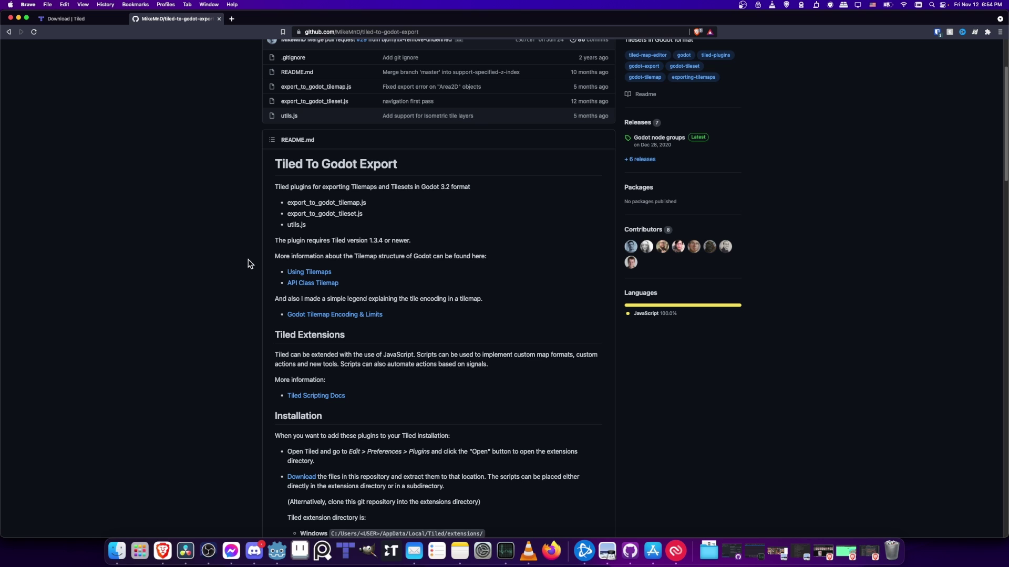
scroll(249, 263, "up", 1)
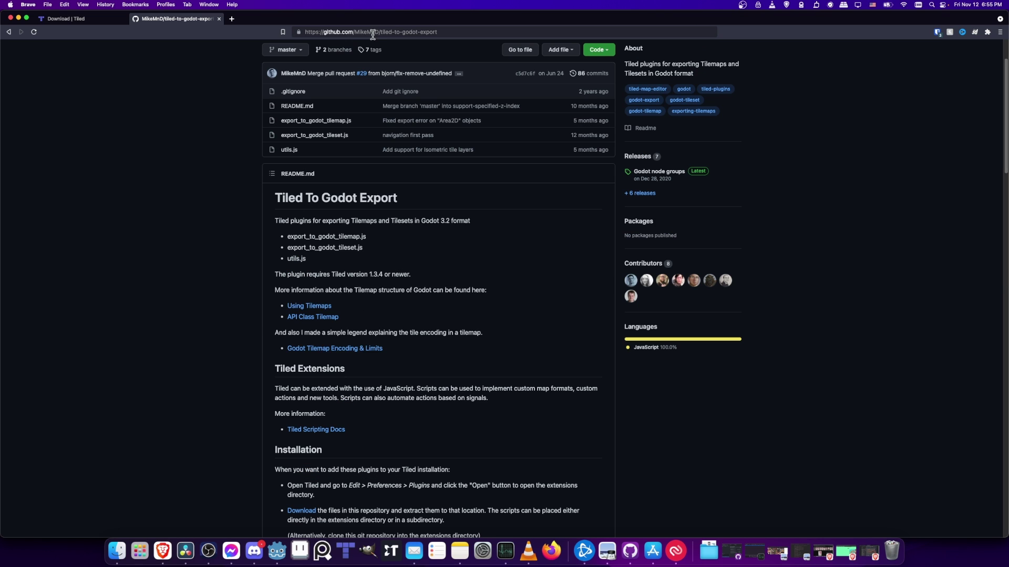
left_click_drag(323, 31, 381, 32)
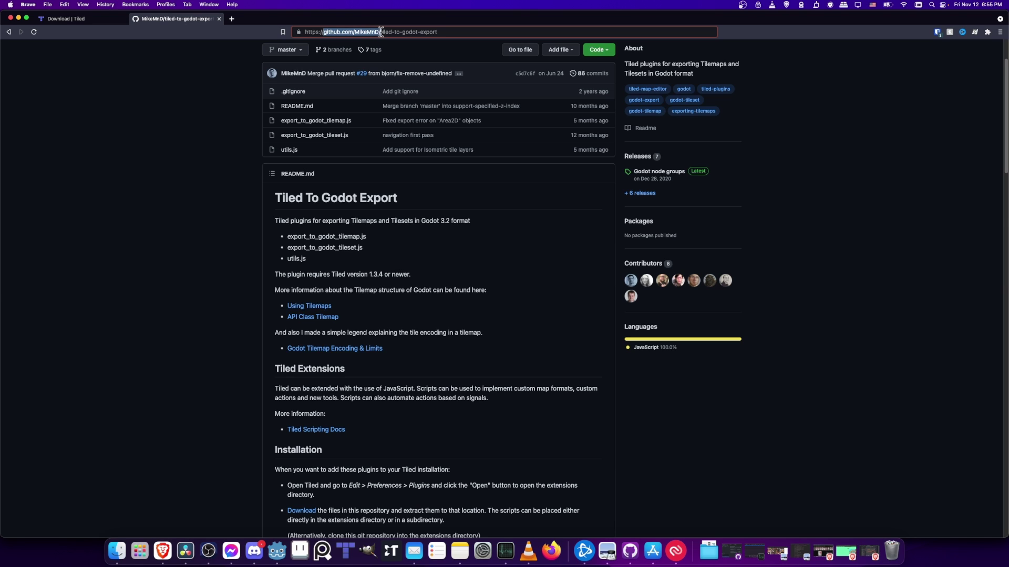
left_click(388, 32)
scroll(468, 175, "down", 5)
scroll(468, 175, "down", 5)
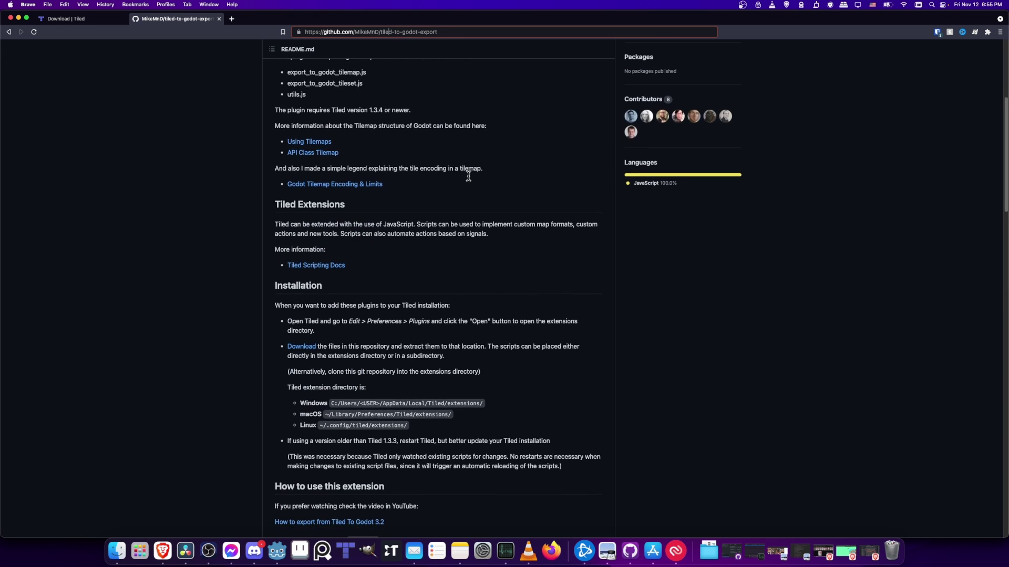
In Finder, select the tiled-to-godot-export-master folder in Downloads and open a second window.
key("super+Tab")
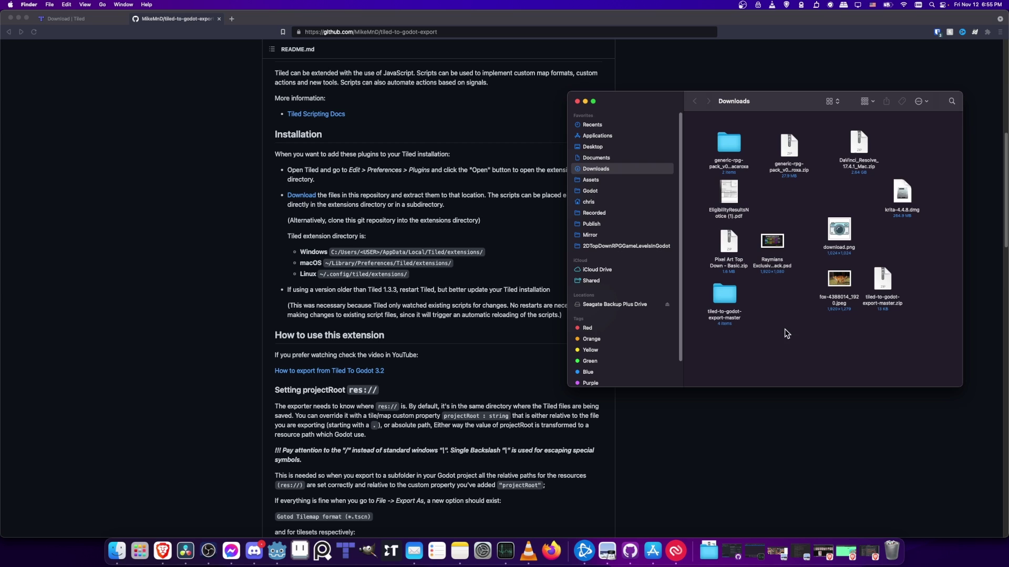
left_click_drag(725, 297, 750, 311)
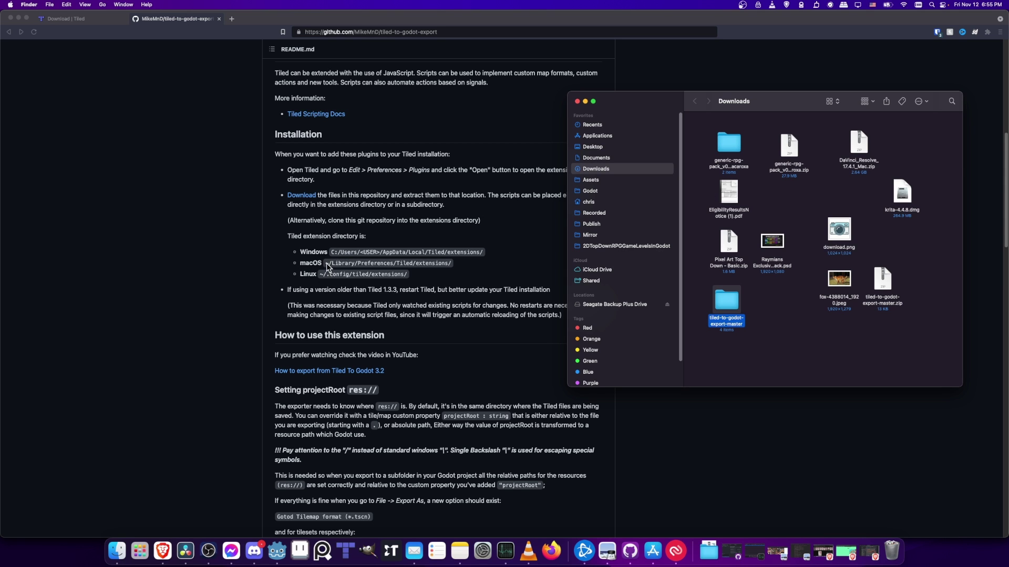
key("super+n")
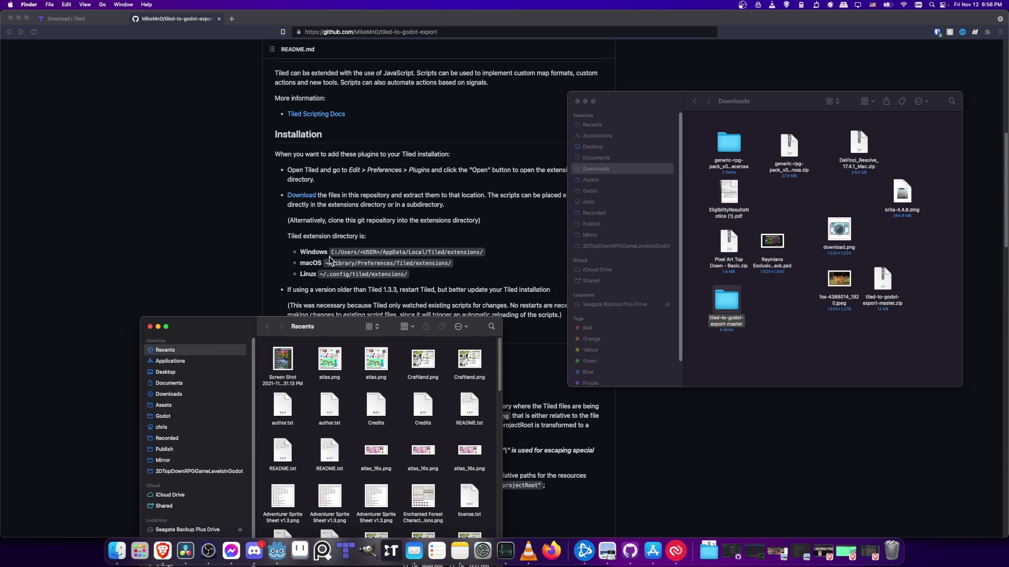
Copy the README's macOS path ~/Library/Preferences/Tiled/extensions/.
left_click(326, 265)
left_click_drag(325, 264, 450, 265)
right_click(451, 265)
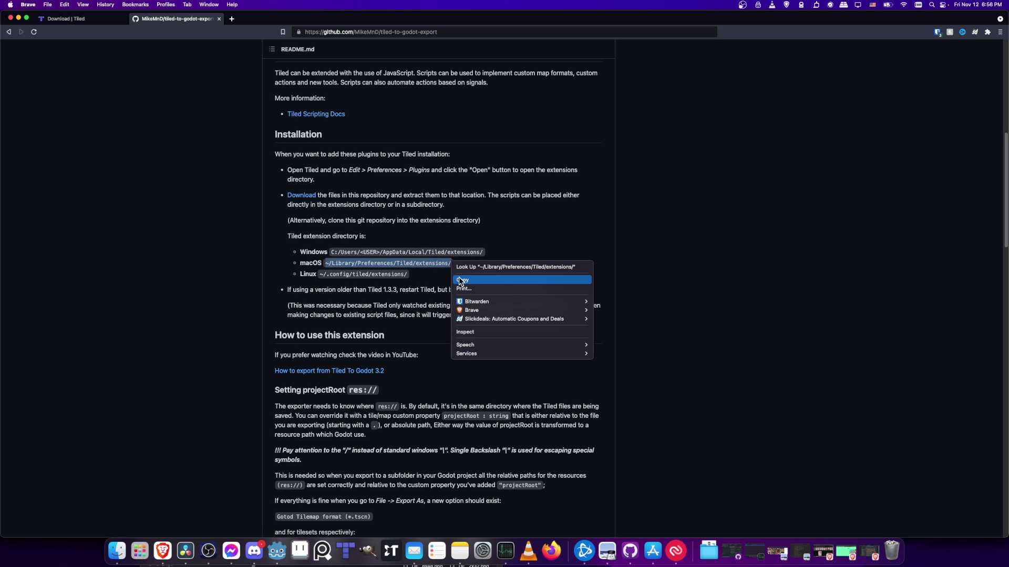
left_click(463, 280)
key("super+Tab")
Navigate the second Finder window to the pasted Tiled extensions folder path with Go to Folder.
left_click(101, 4)
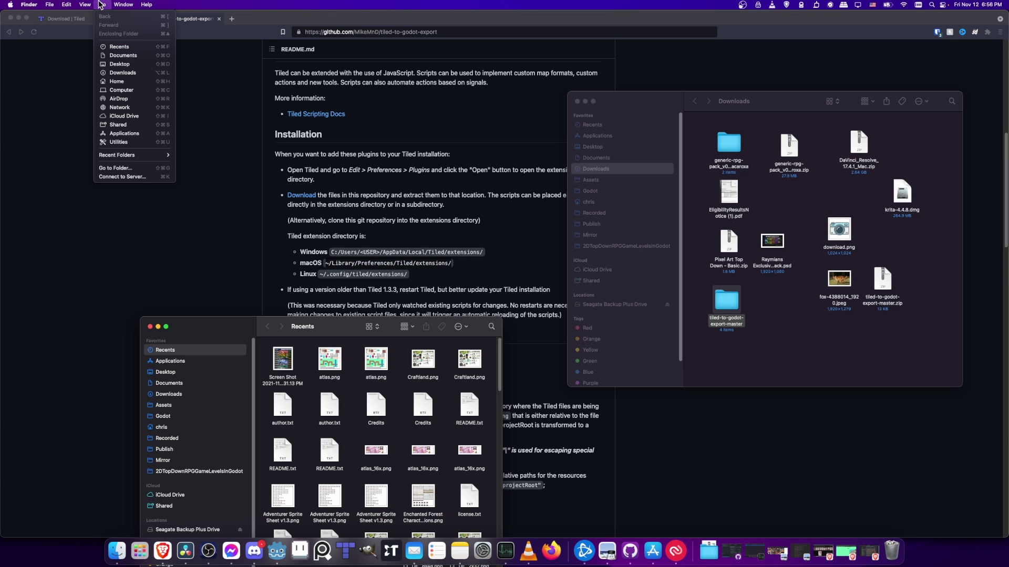
left_click(122, 169)
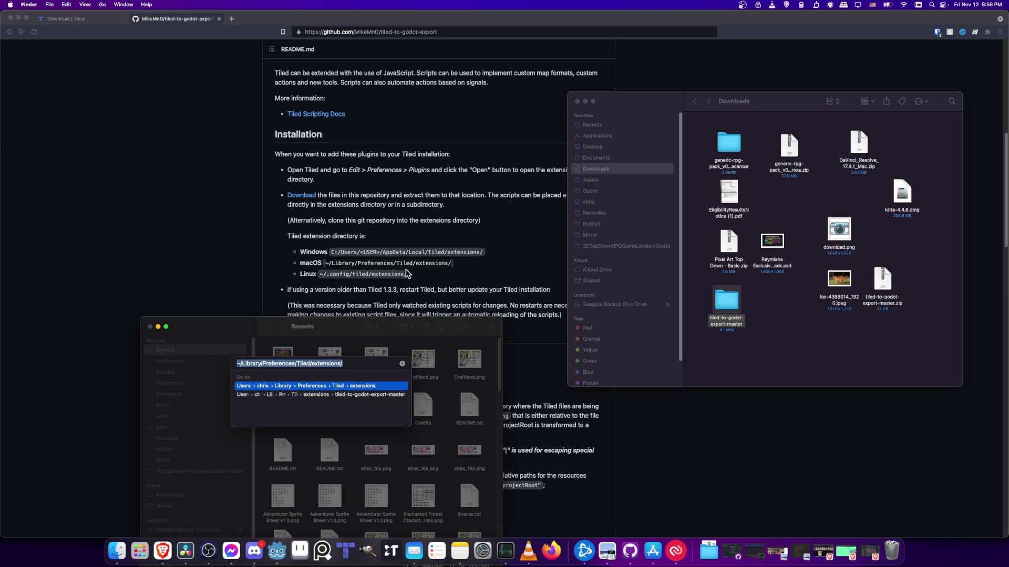
left_click(247, 363)
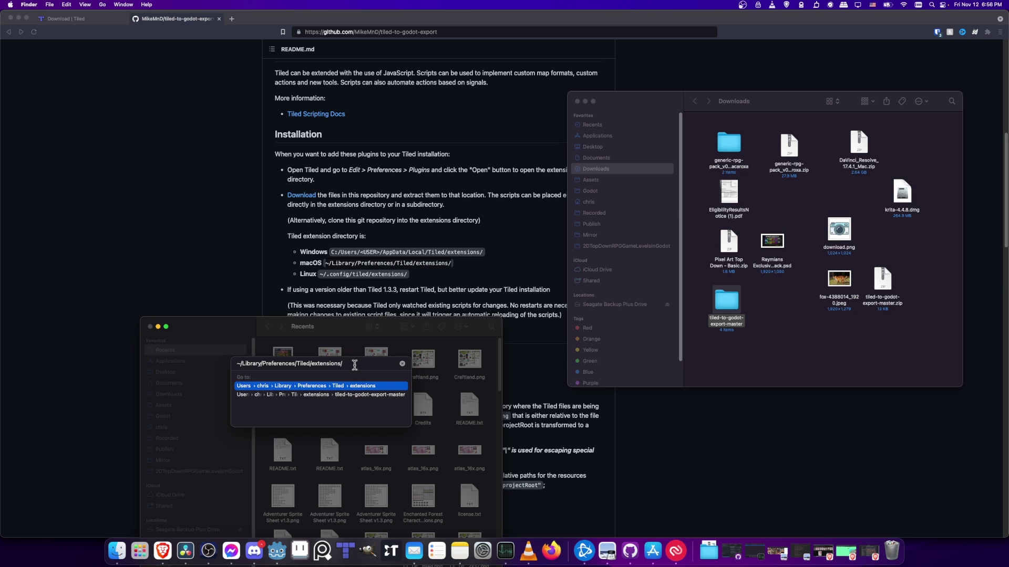
key("Return")
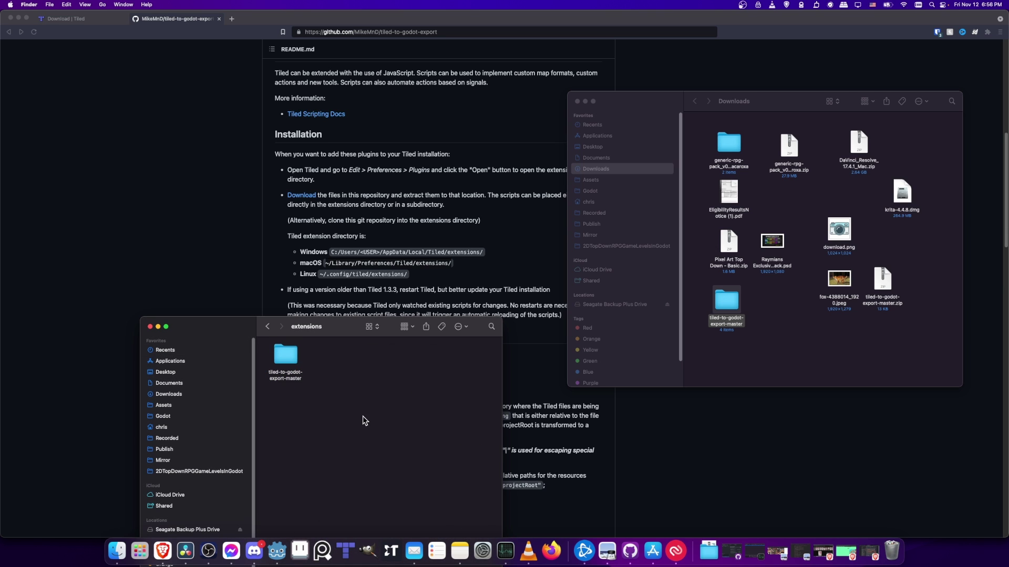
Drag tiled-to-godot-export-master into extensions, choosing Stop to keep the existing copy.
left_click(285, 354)
left_click(727, 301)
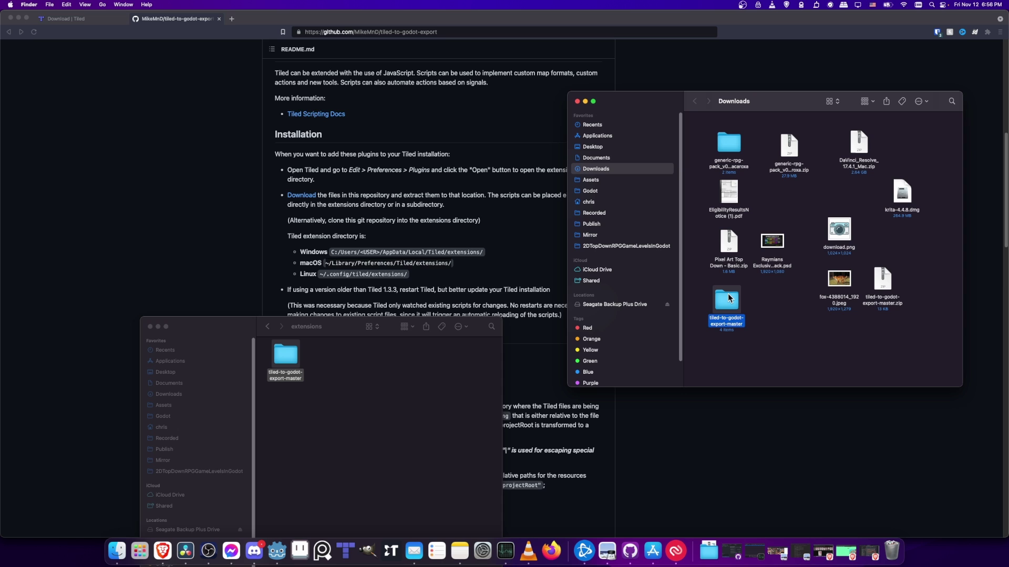
left_click_drag(729, 298, 315, 370)
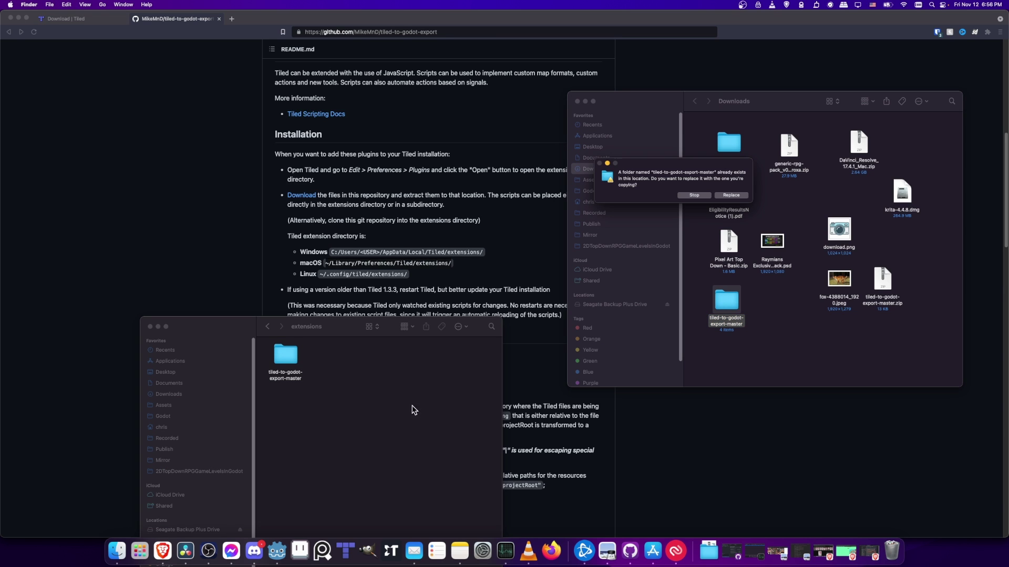
left_click_drag(611, 177, 395, 245)
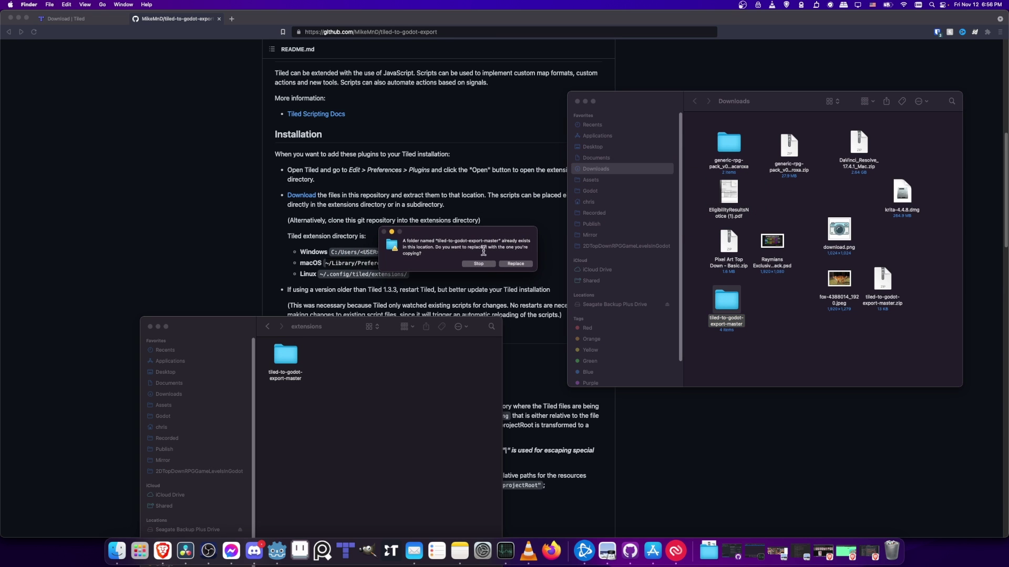
left_click(484, 264)
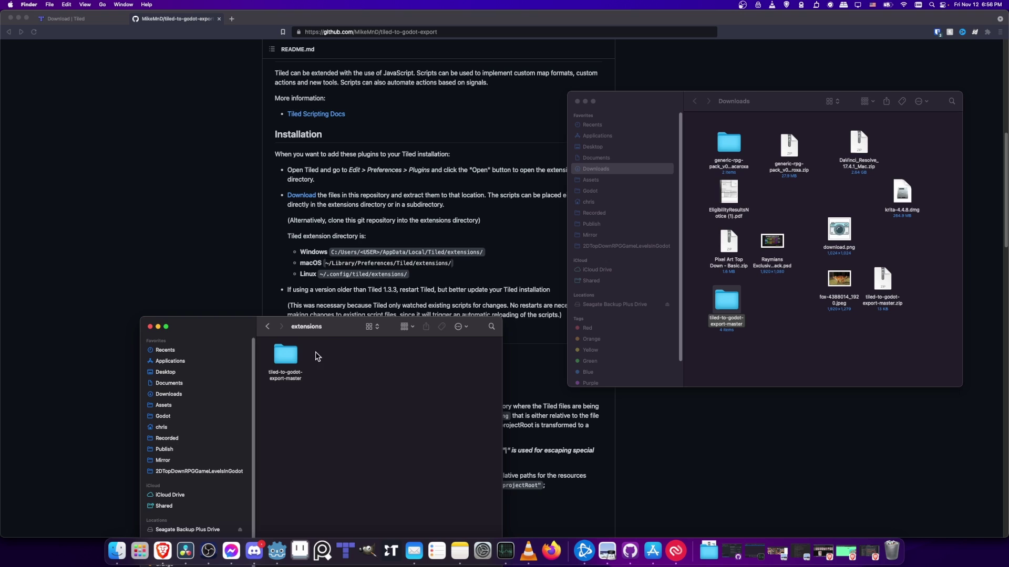
left_click_drag(343, 334, 335, 267)
key("super+Tab")
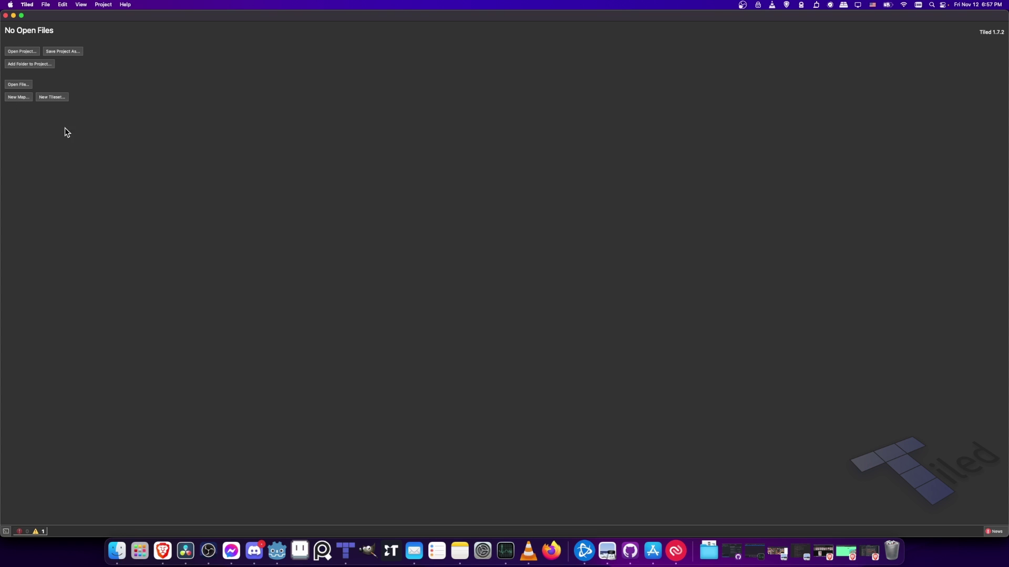
Start a new Orthogonal map with width 80 and height 60 tiles.
left_click(18, 97)
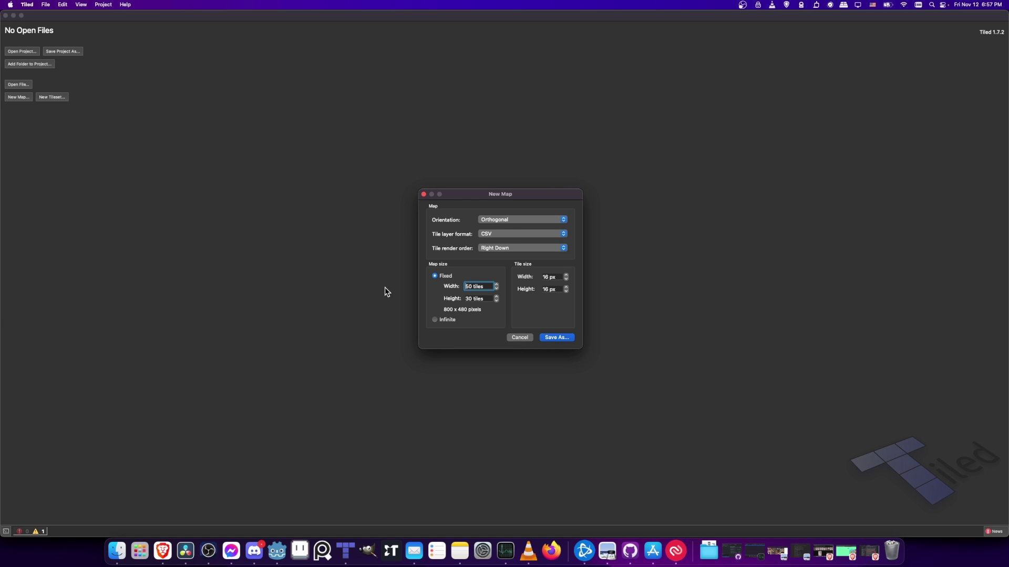
left_click(494, 220)
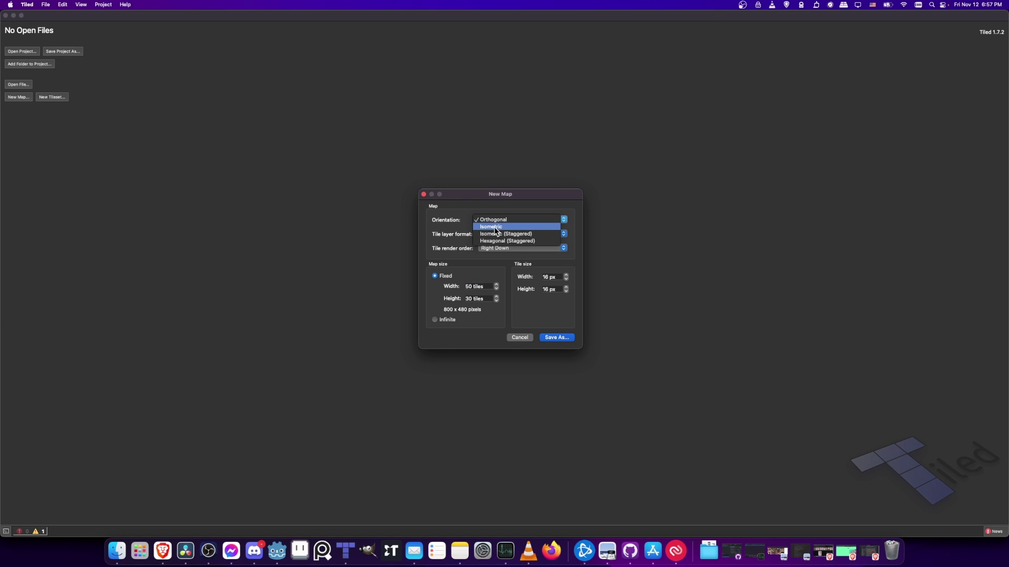
left_click(525, 219)
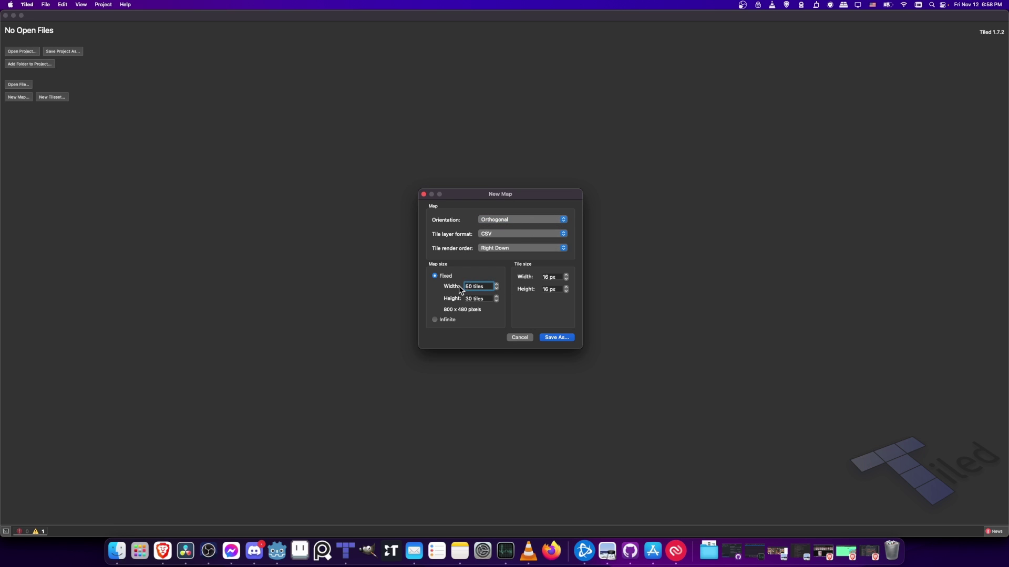
left_click_drag(491, 287, 428, 282)
type("80")
key("Tab")
type("60")
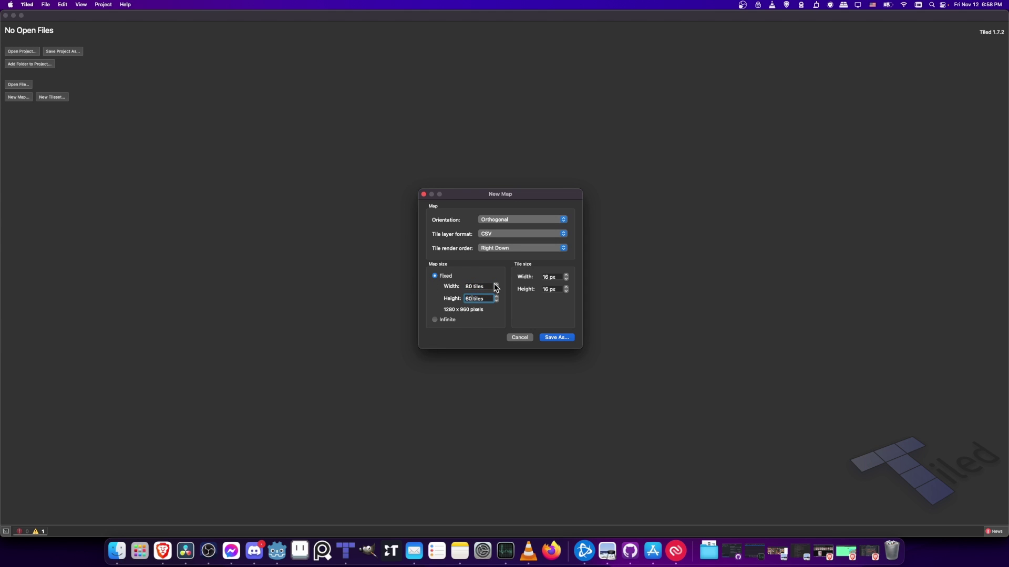
key("Tab")
Toggle Infinite on and back to Fixed, keeping 16 px tile width and height.
left_click(434, 321)
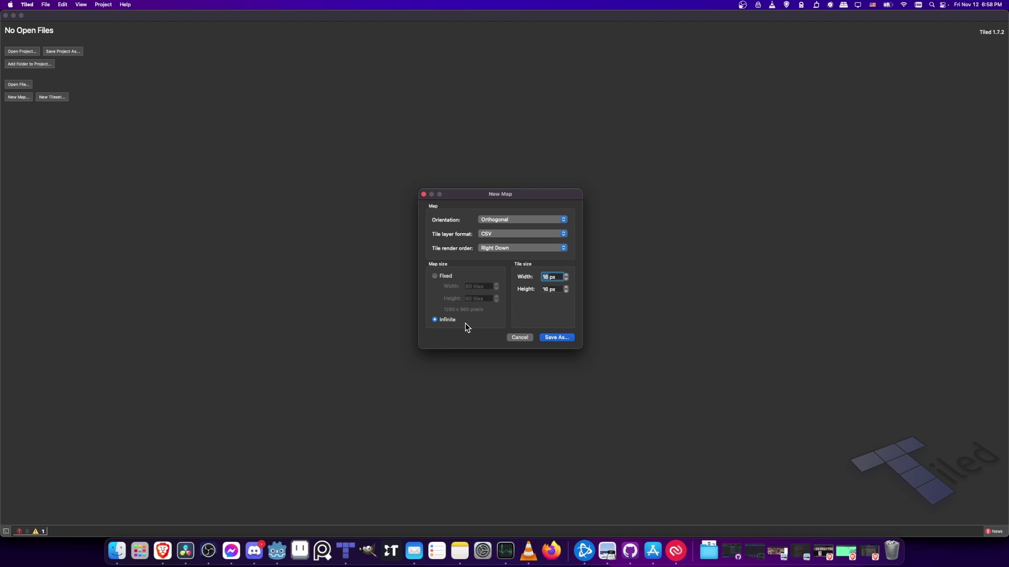
left_click(436, 275)
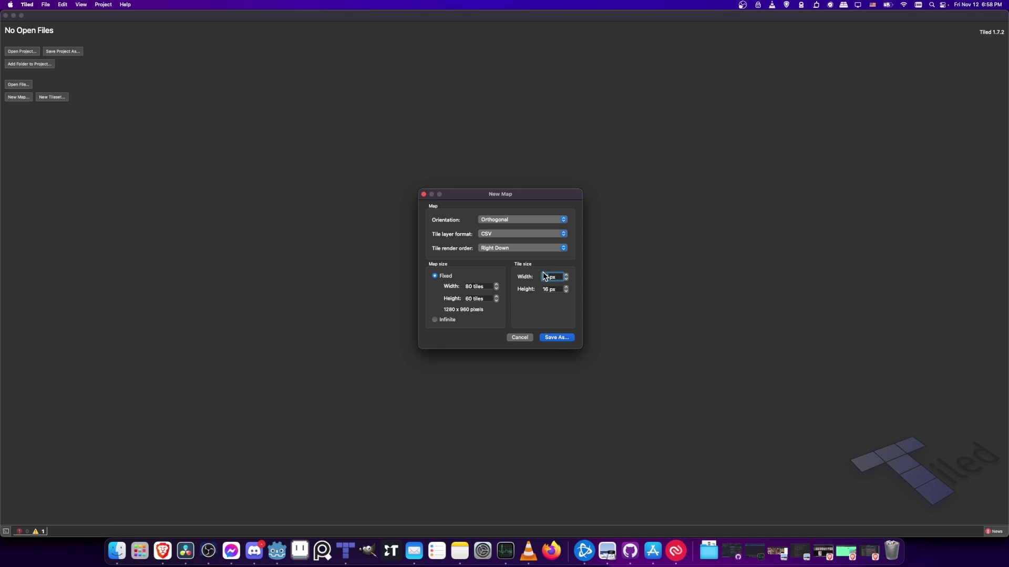
left_click(549, 289)
double_click(549, 289)
left_click(551, 277)
double_click(550, 277)
Save the map as TiledMap1.tmx in the Maps folder.
left_click(557, 337)
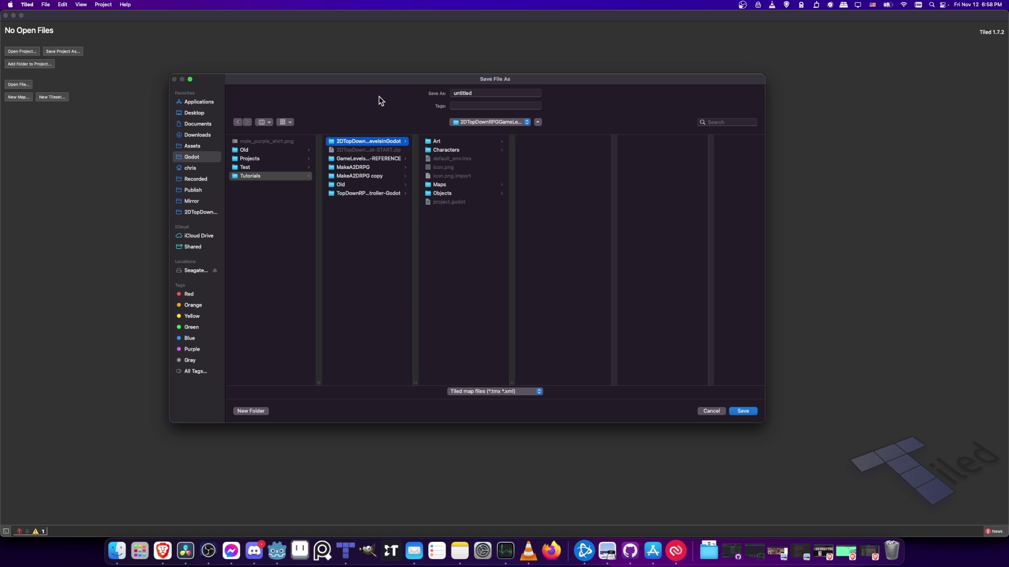
left_click_drag(382, 85, 377, 101)
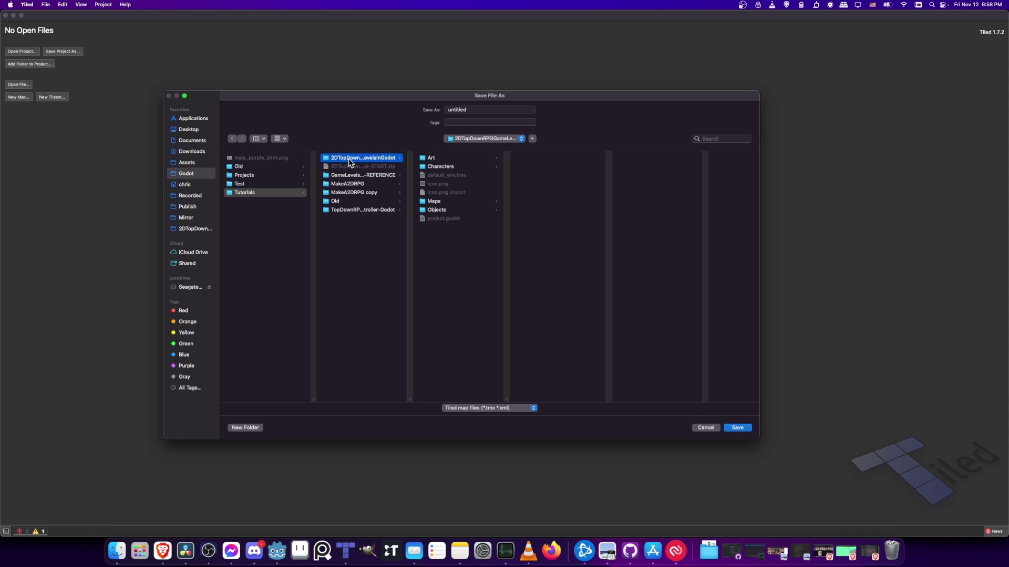
left_click(448, 201)
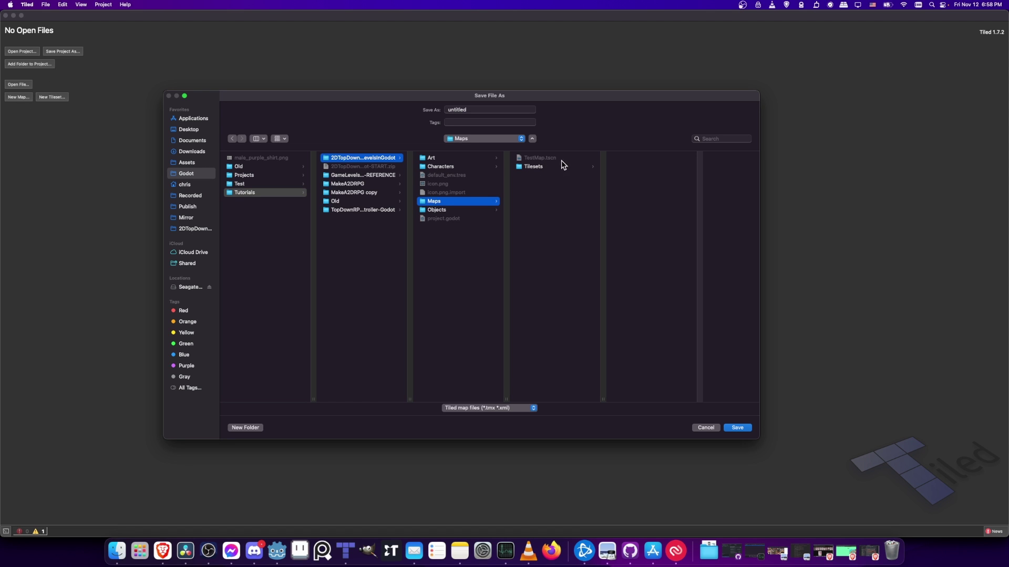
left_click(487, 110)
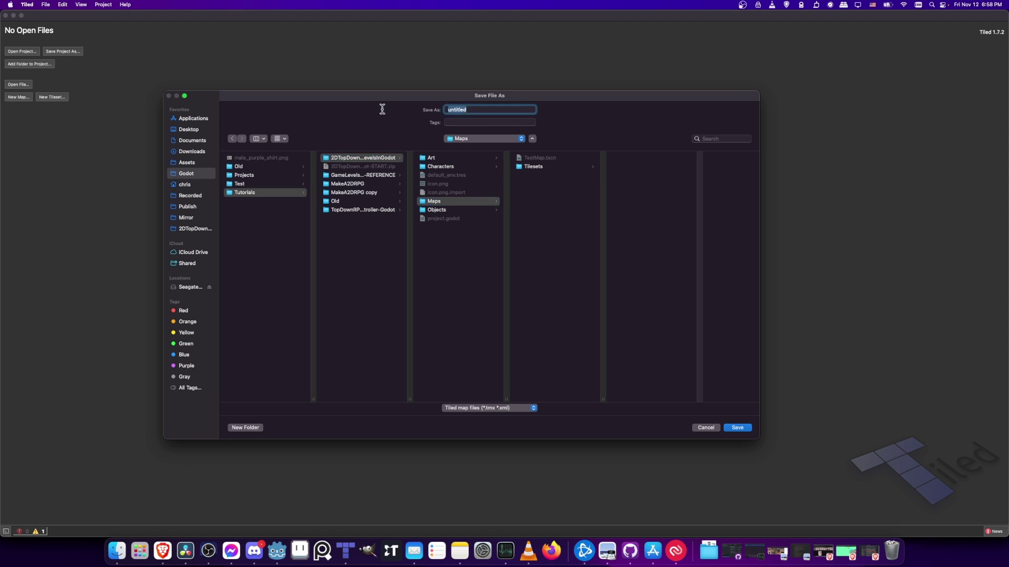
type("TiledMap1")
left_click(737, 428)
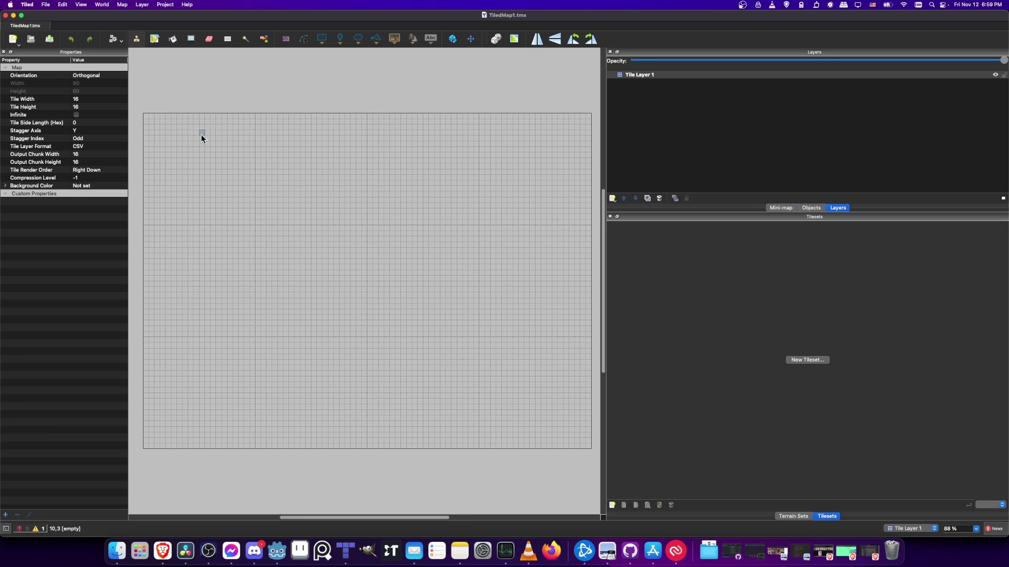
left_click(46, 8)
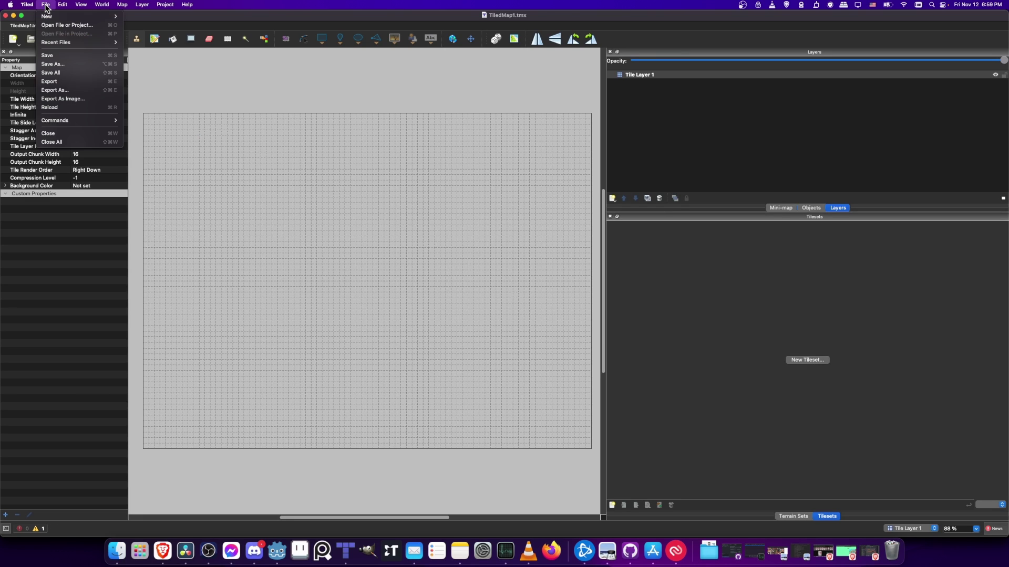
left_click(78, 92)
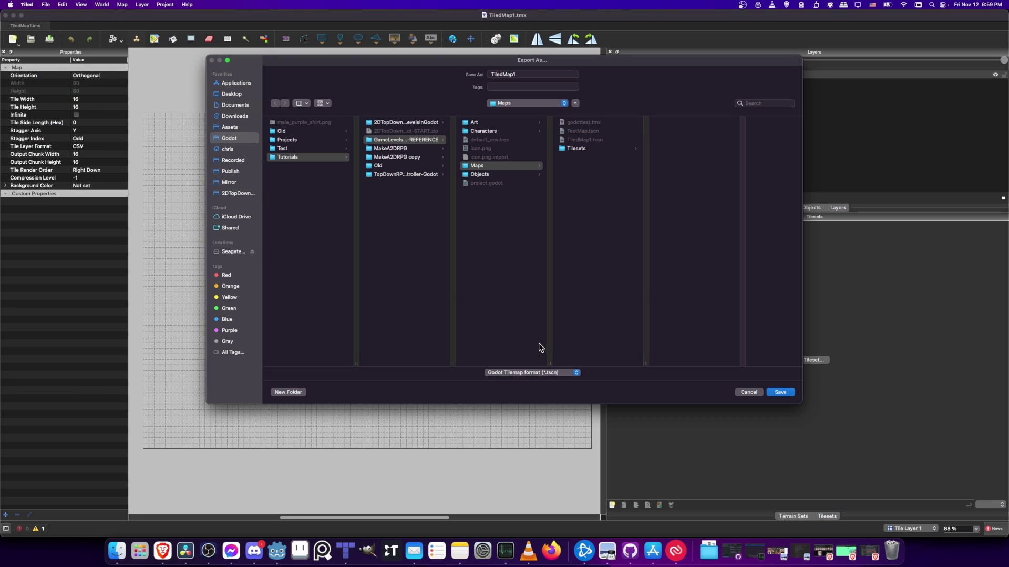
left_click(520, 373)
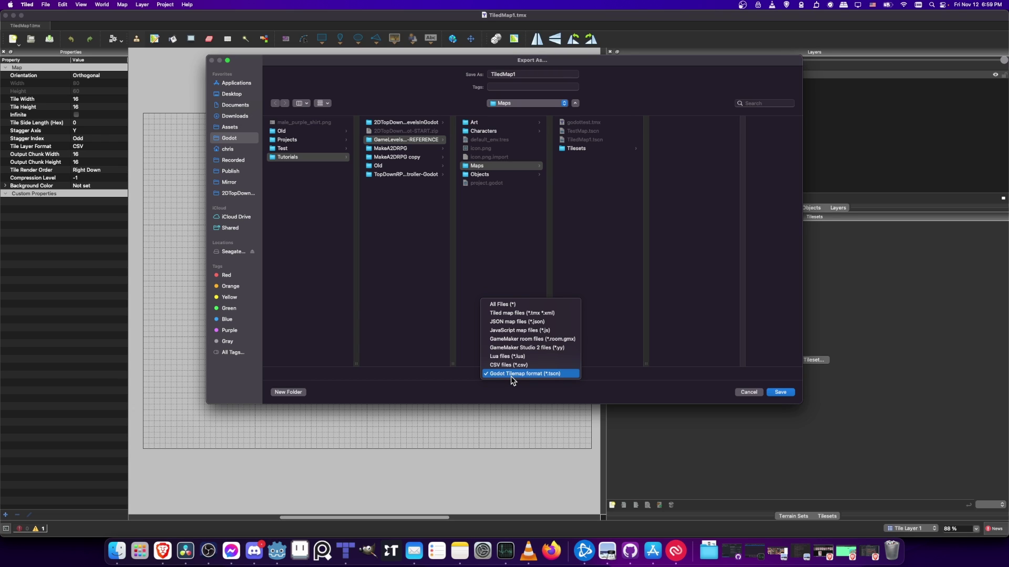
left_click(512, 374)
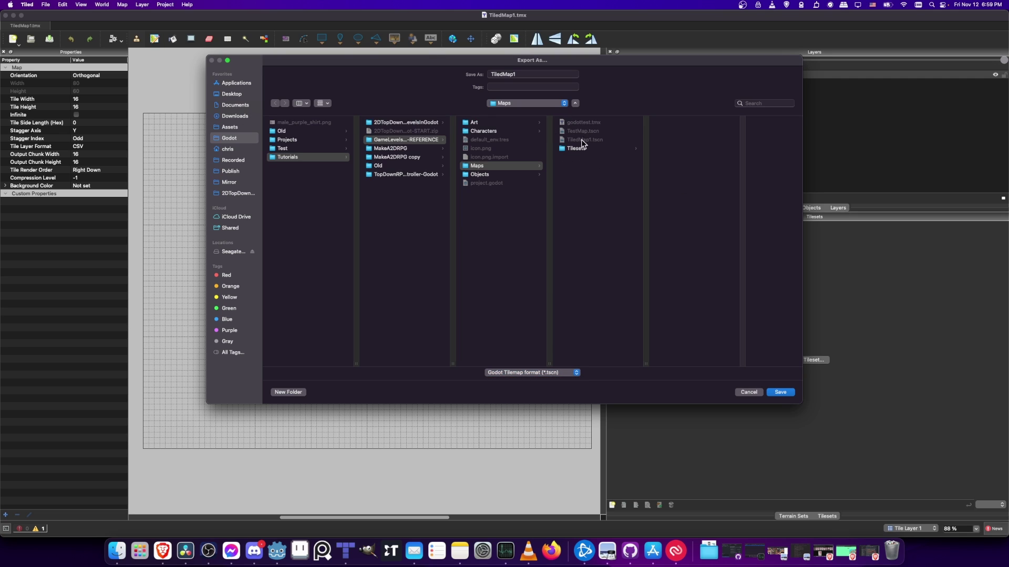
left_click(748, 393)
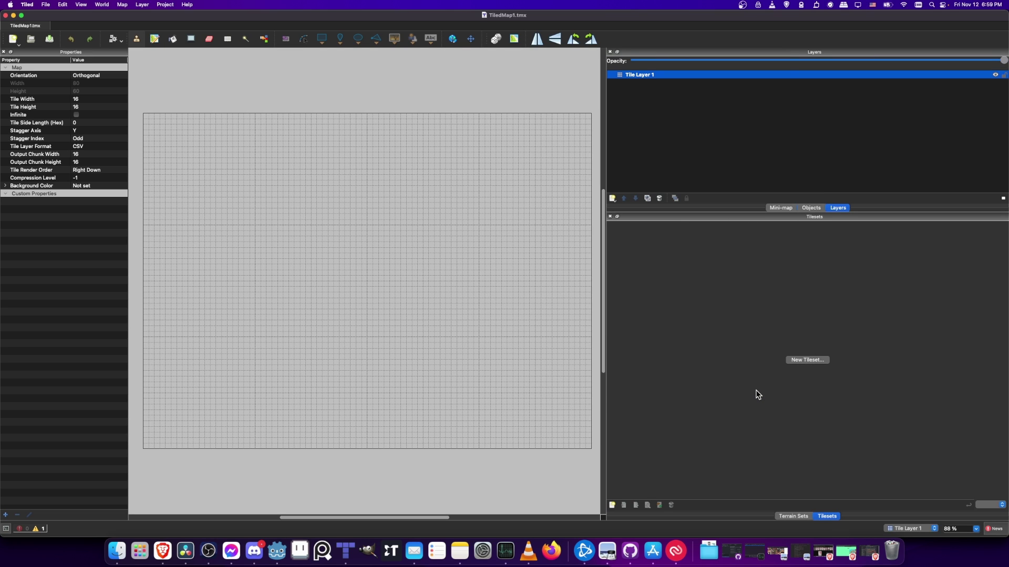